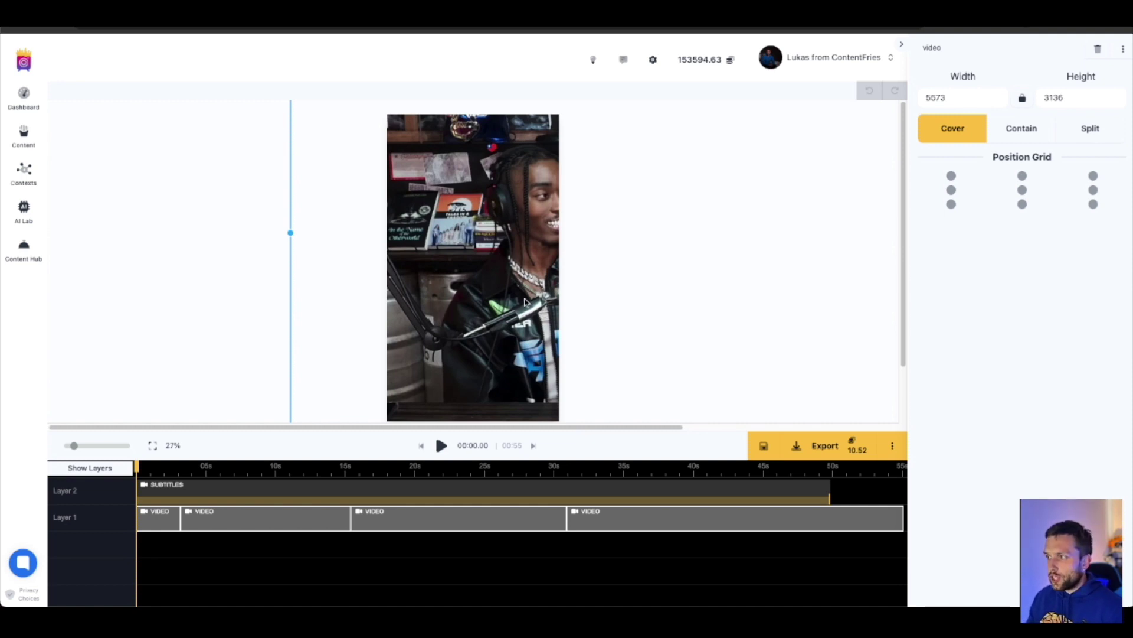
# Fit the selected video clip into the portrait frame with Contain and allow a blurred background
pyautogui.press('space')
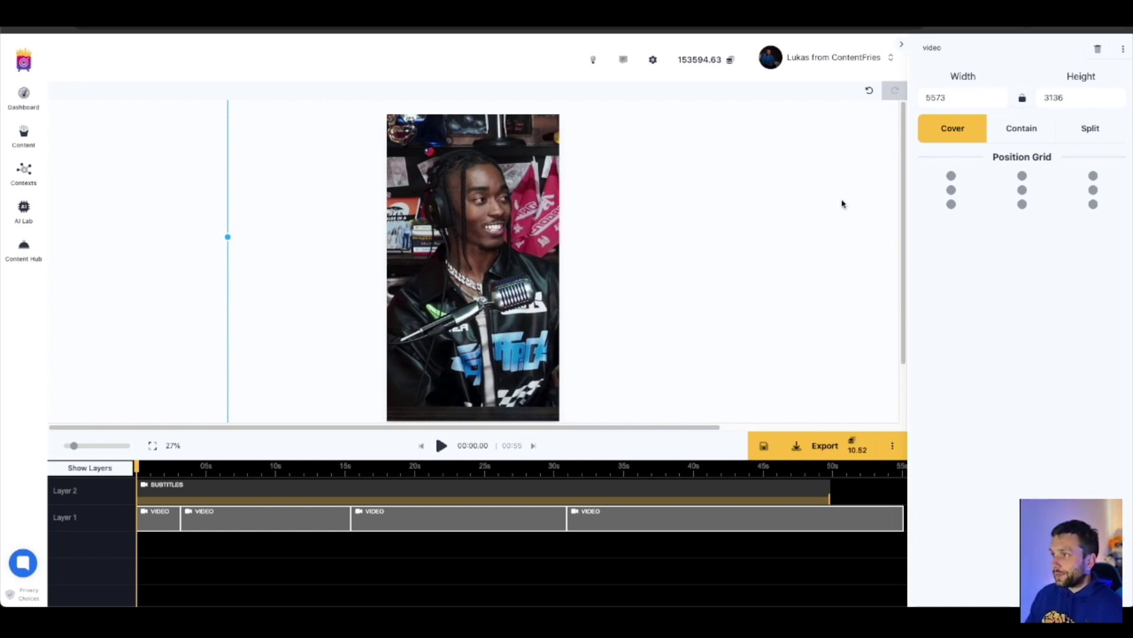
pyautogui.click(1013, 135)
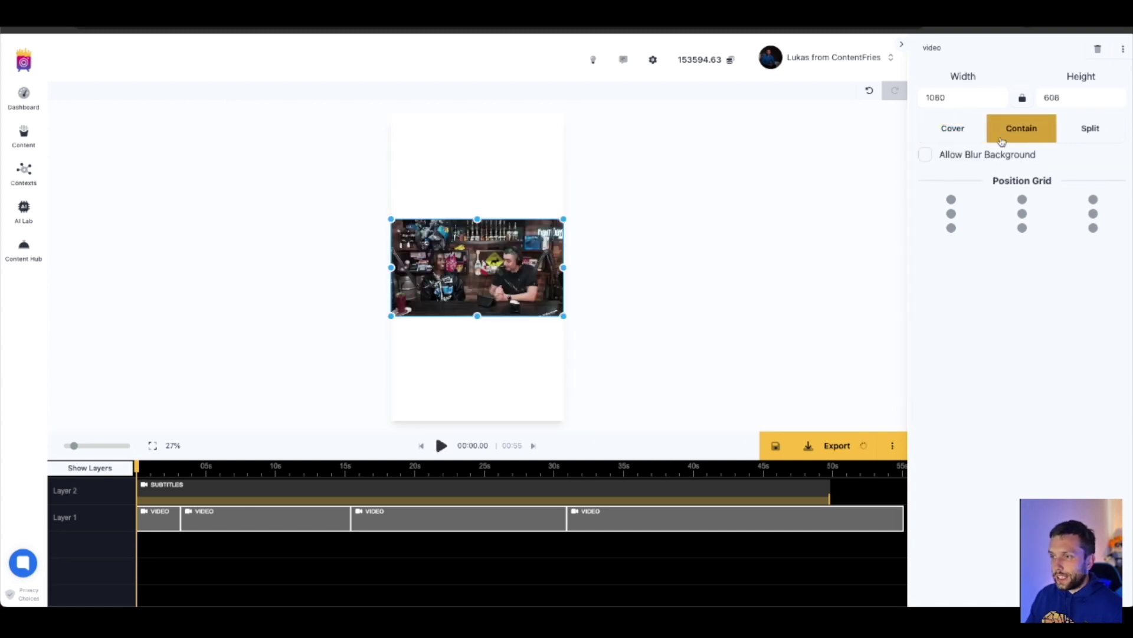
pyautogui.click(968, 157)
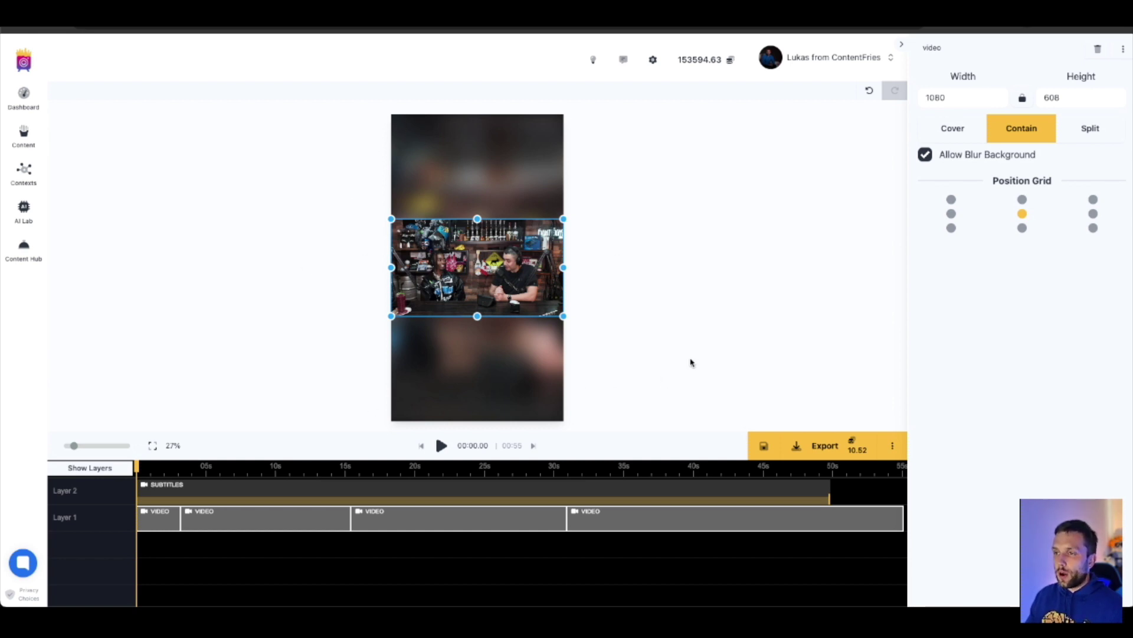
# Set the video clip to Cover and shift it horizontally to centre the guest in the black jacket in the frame
pyautogui.click(947, 131)
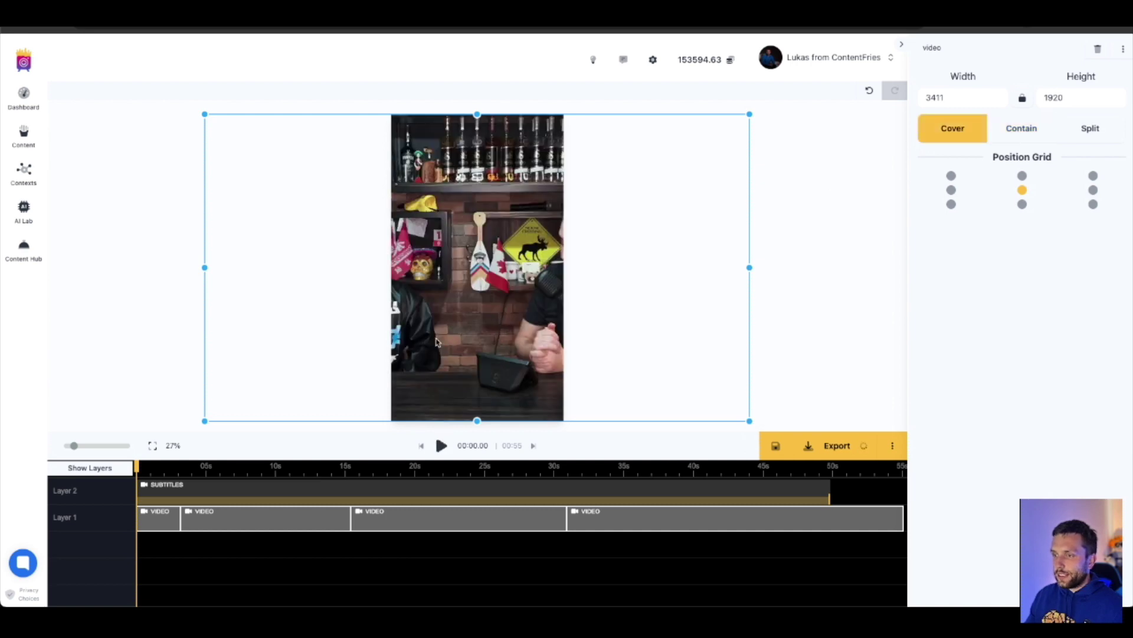
pyautogui.moveTo(437, 341); pyautogui.dragTo(515, 341)
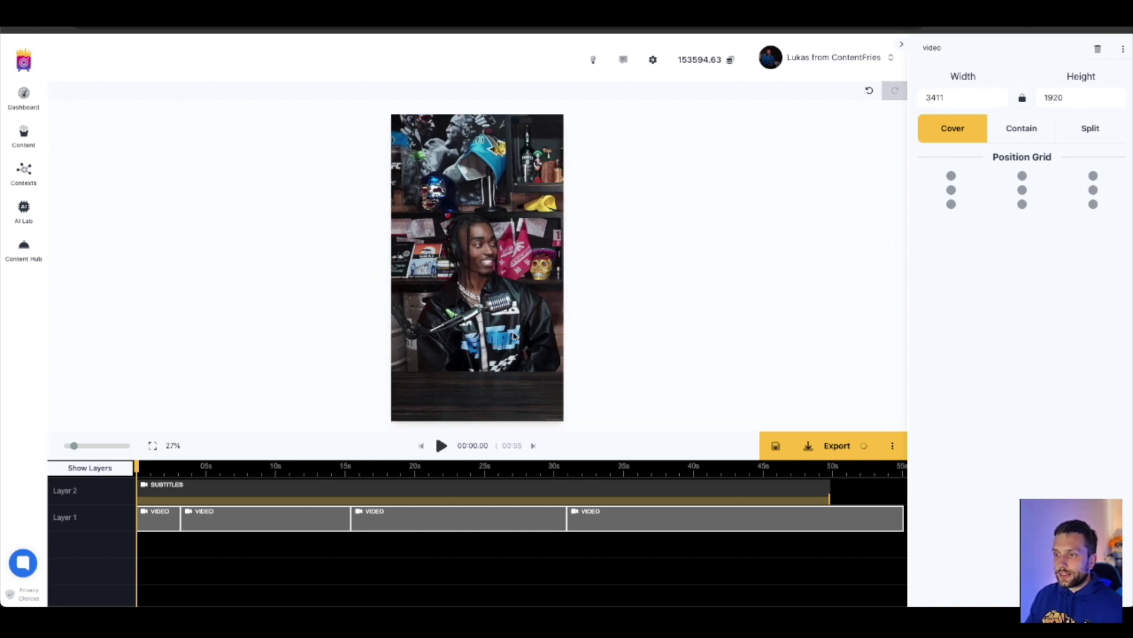
pyautogui.click(514, 336)
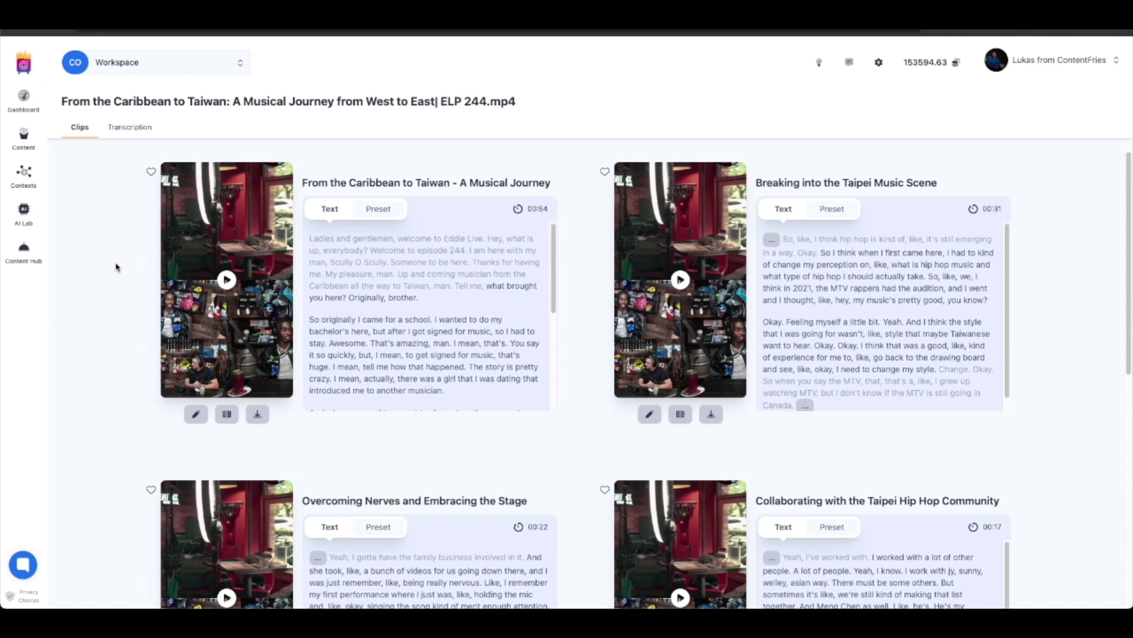
# Open the Content library in a new browser tab and switch to that tab
pyautogui.rightClick(34, 142)
pyautogui.click(48, 146)
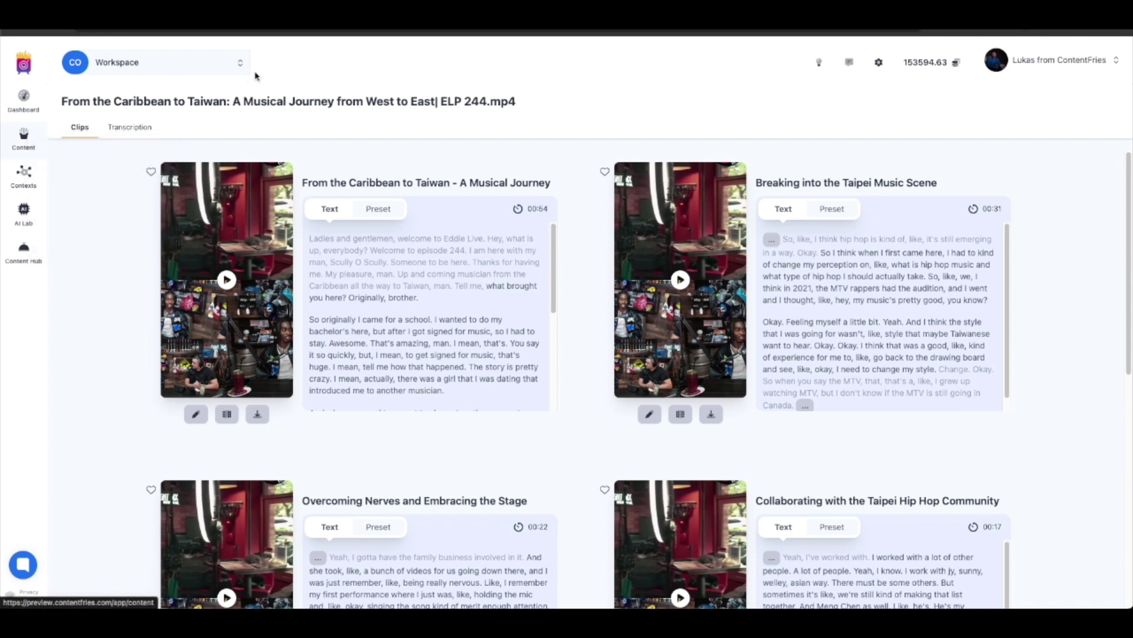
pyautogui.hotkey('ctrl', 'Tab')
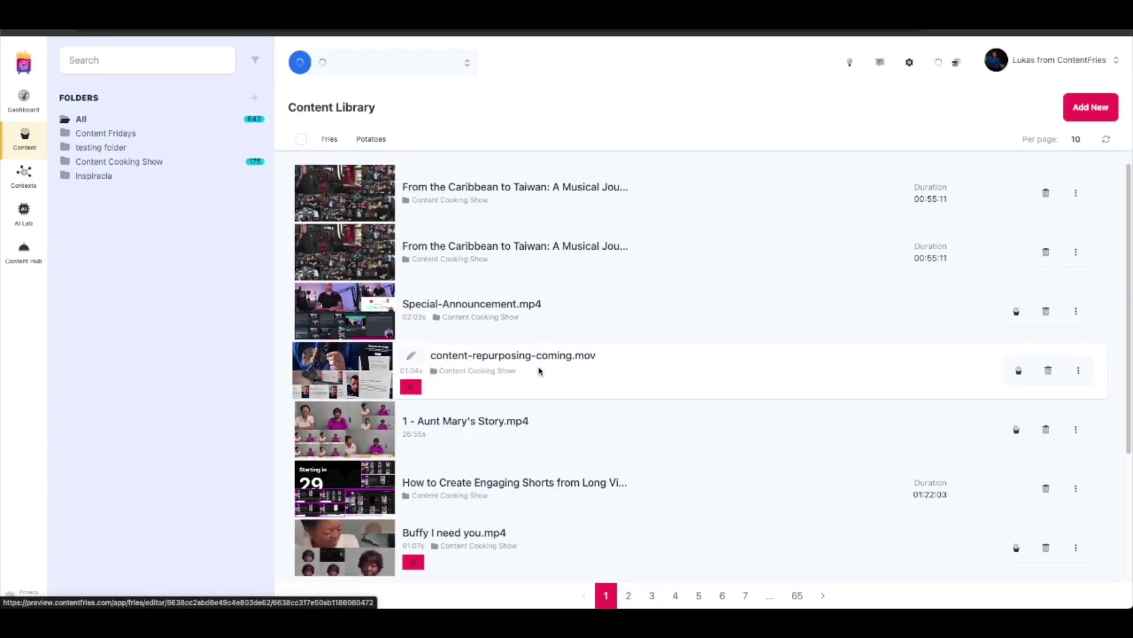
# Show only the Fries in the Content Library and open the project "I just praised and thank God"
pyautogui.scroll(-1, 559, 363)
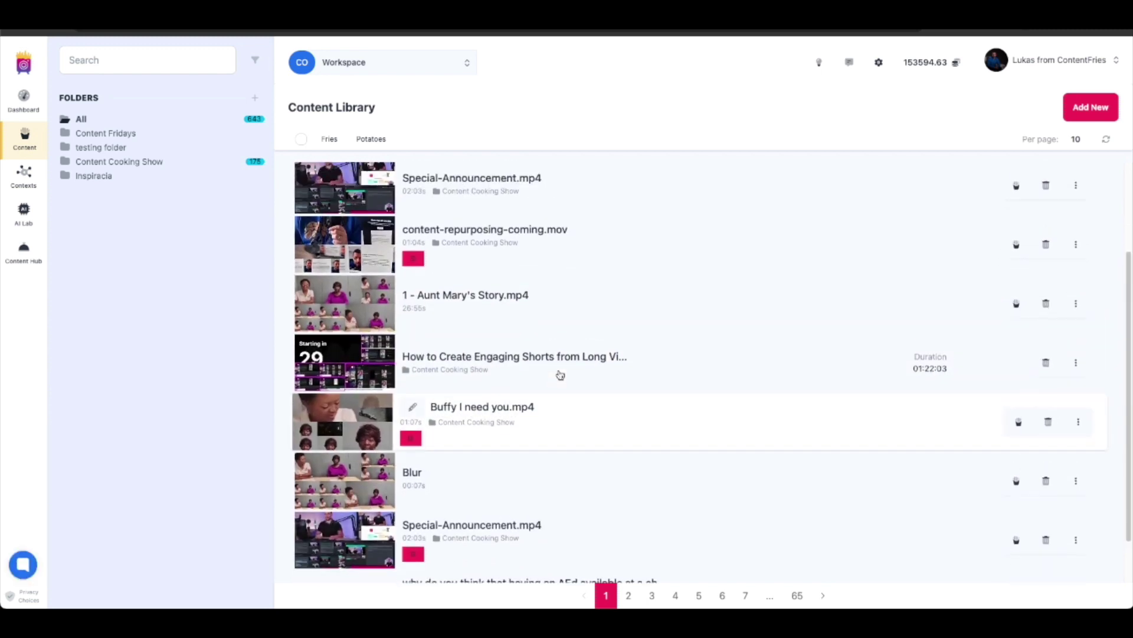
pyautogui.click(326, 140)
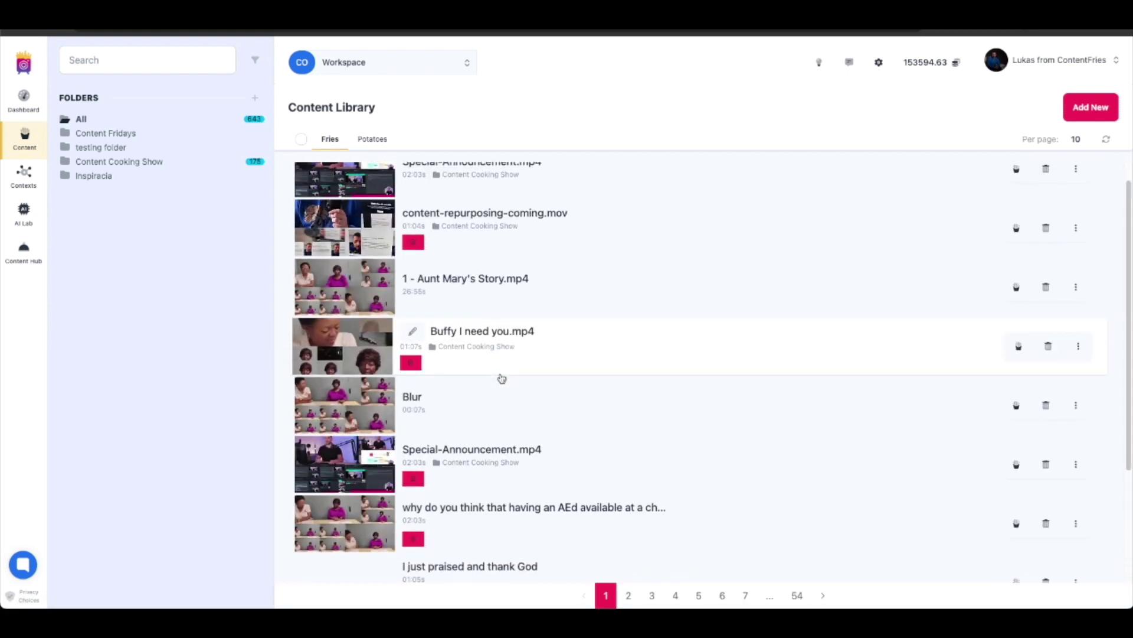
pyautogui.scroll(-2, 501, 378)
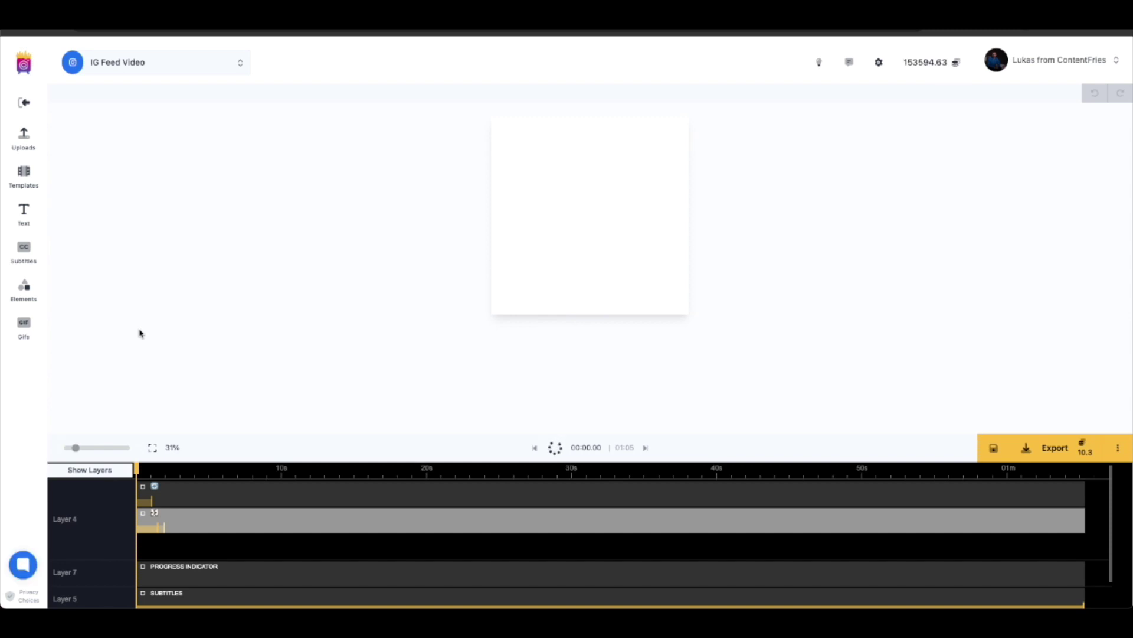
# Switch the project from IG Feed Video to the portrait Instagram Reels format
pyautogui.click(202, 68)
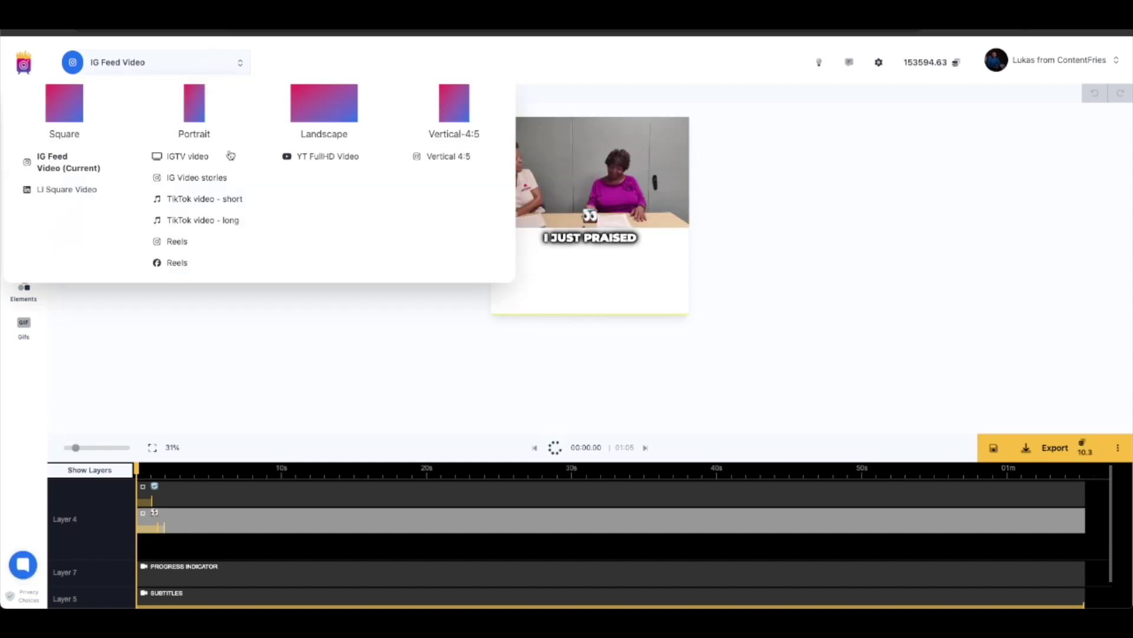
pyautogui.click(183, 241)
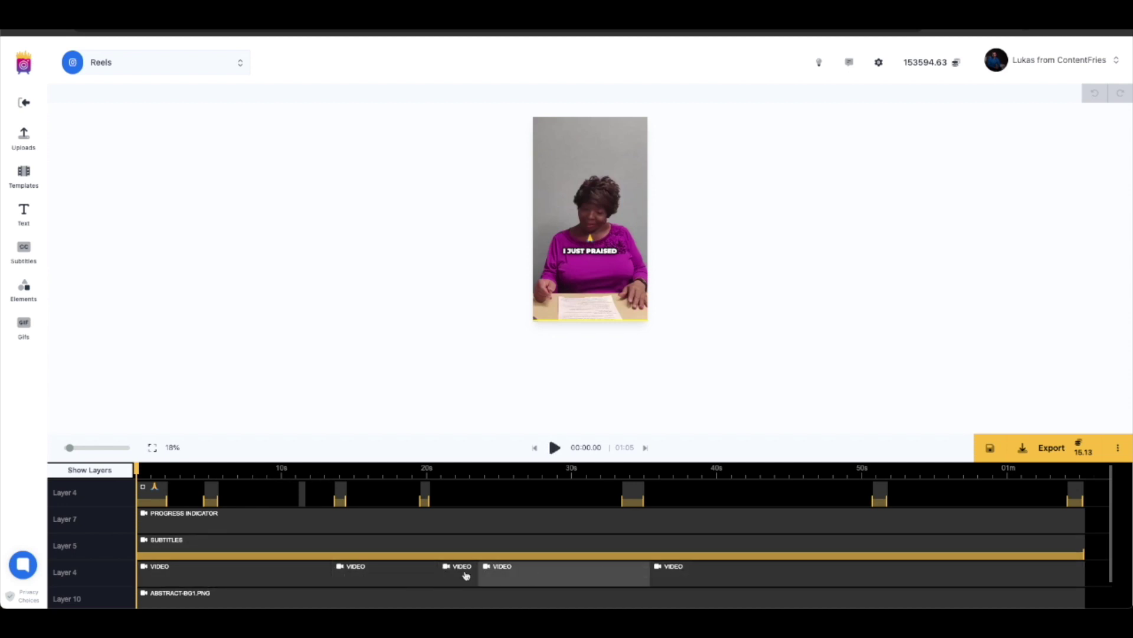
# Reframe the second video clip on Layer 4, around 16 seconds, so the woman in the white shirt fills the frame
pyautogui.click(306, 469)
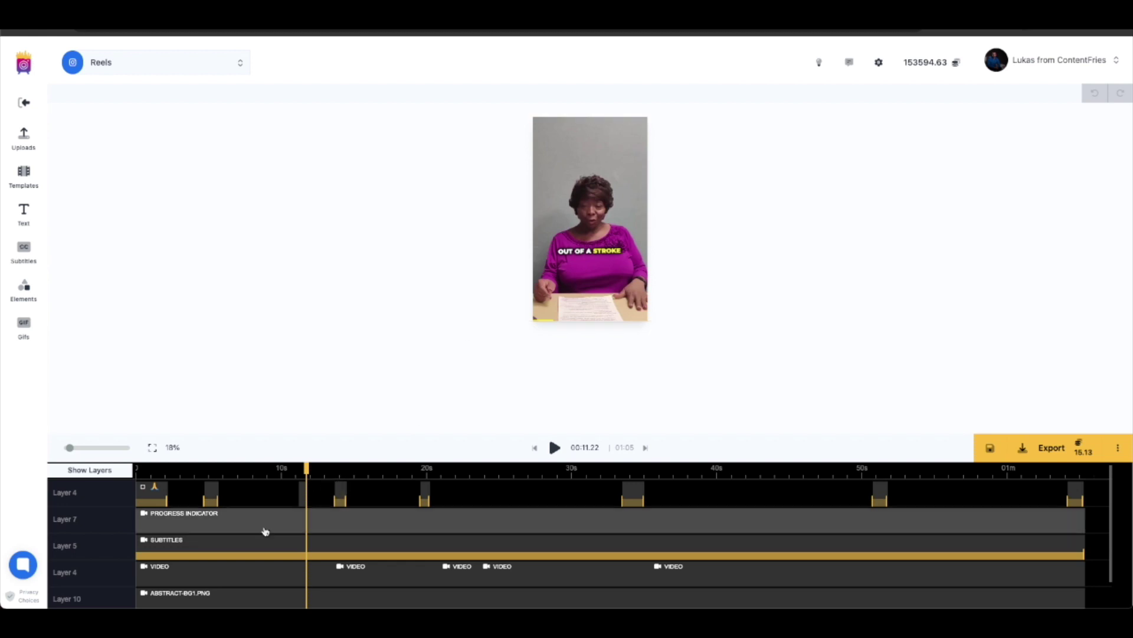
pyautogui.click(353, 471)
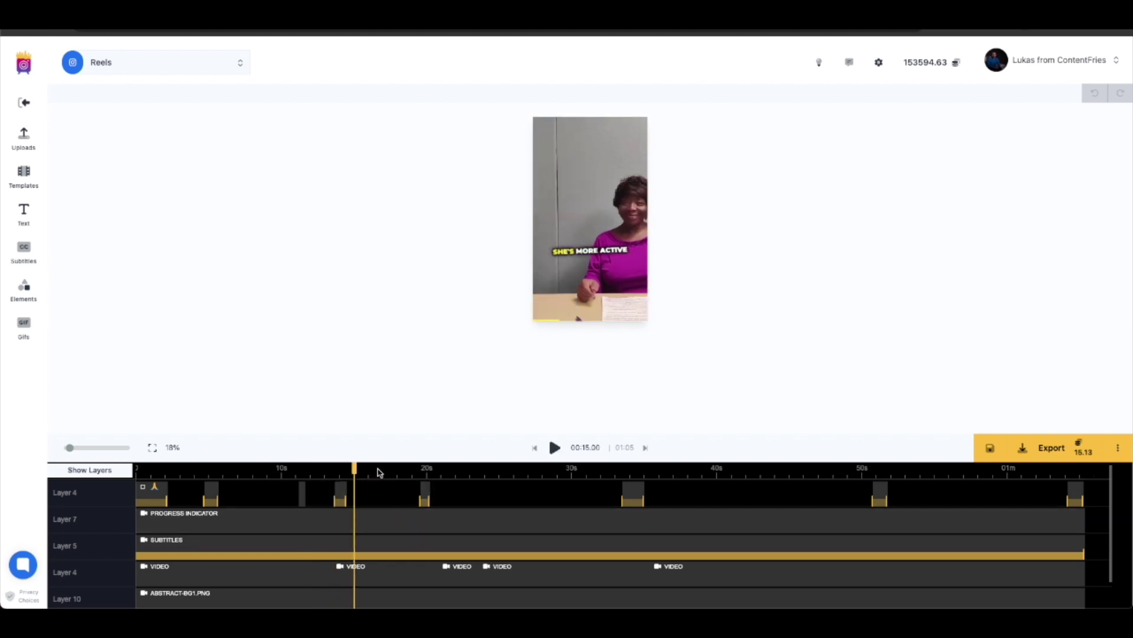
pyautogui.click(375, 472)
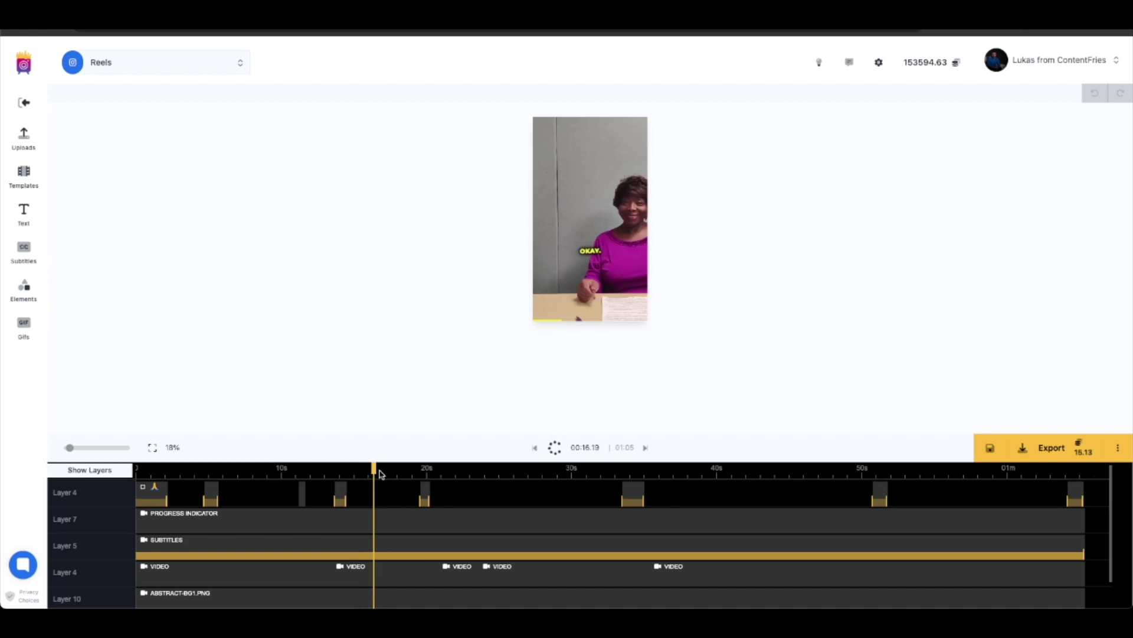
pyautogui.click(444, 477)
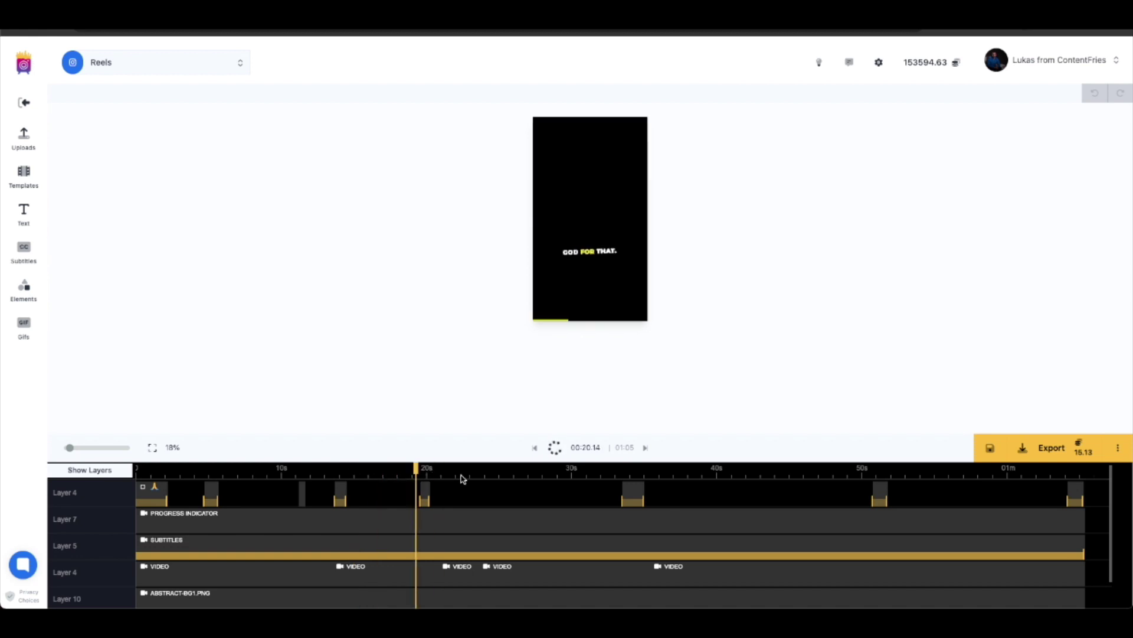
pyautogui.click(370, 479)
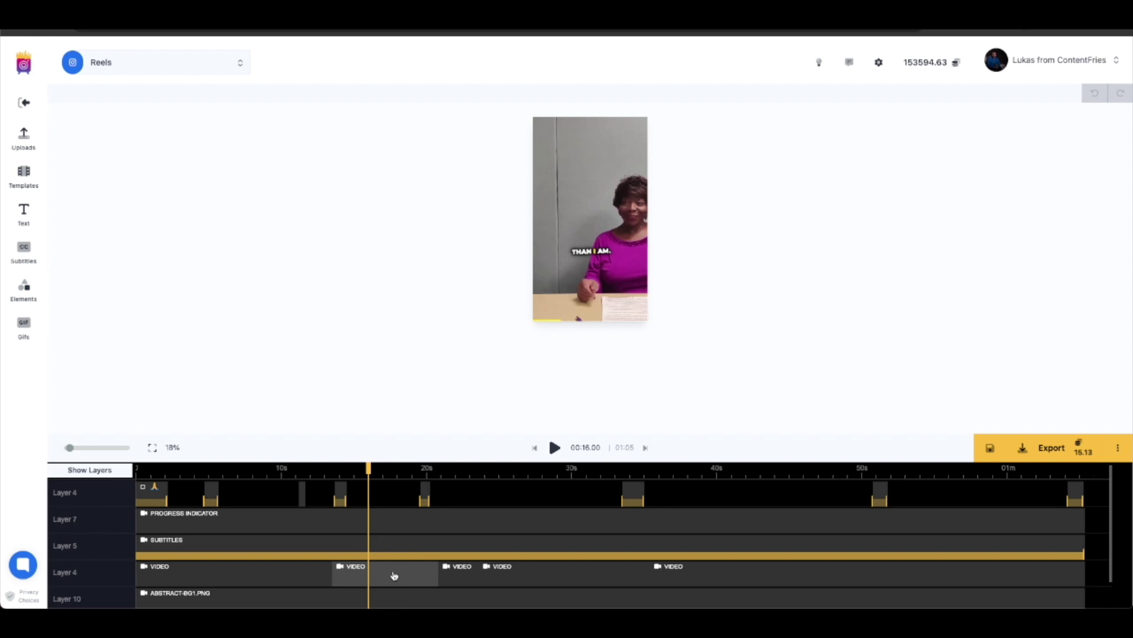
pyautogui.click(394, 576)
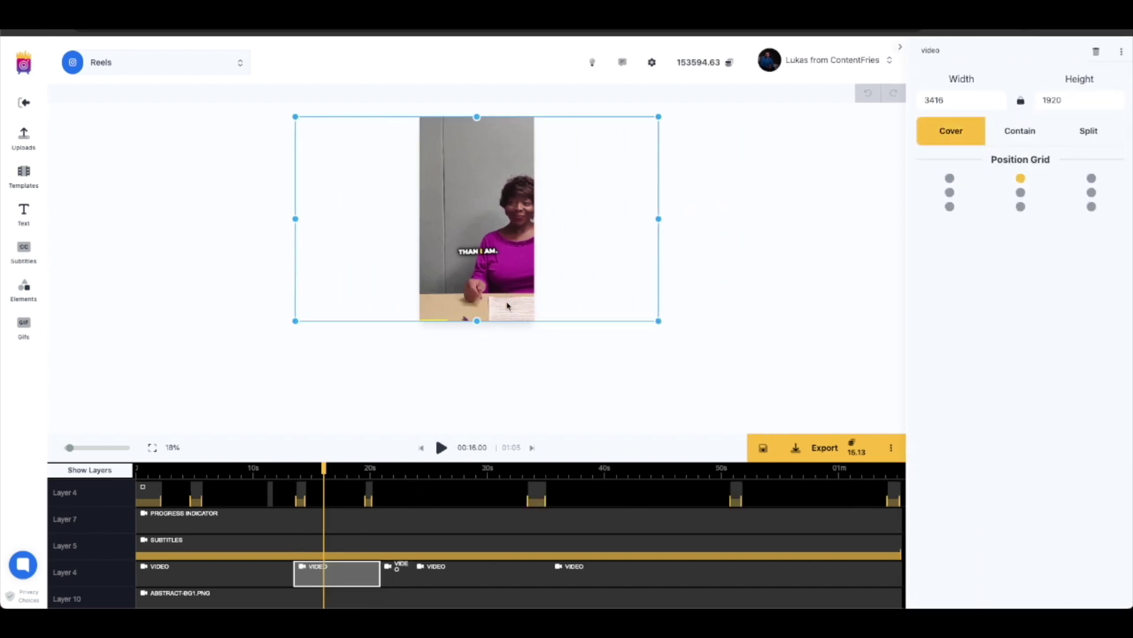
pyautogui.moveTo(496, 306); pyautogui.dragTo(533, 296)
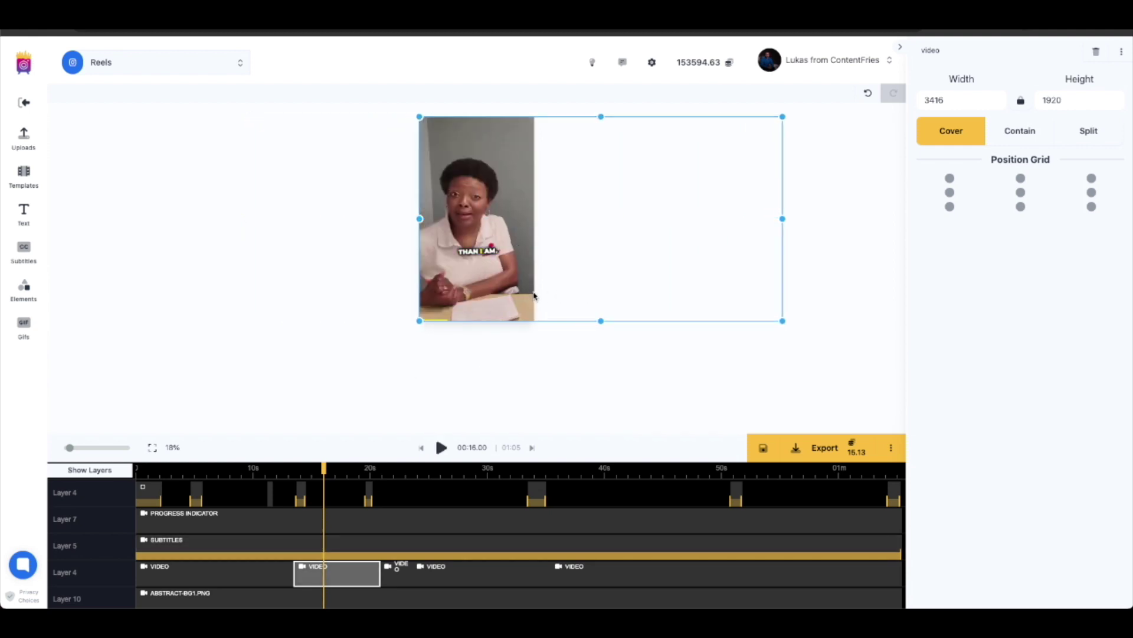
# Split the first video clip on Layer 4 at about 8 seconds
pyautogui.click(273, 475)
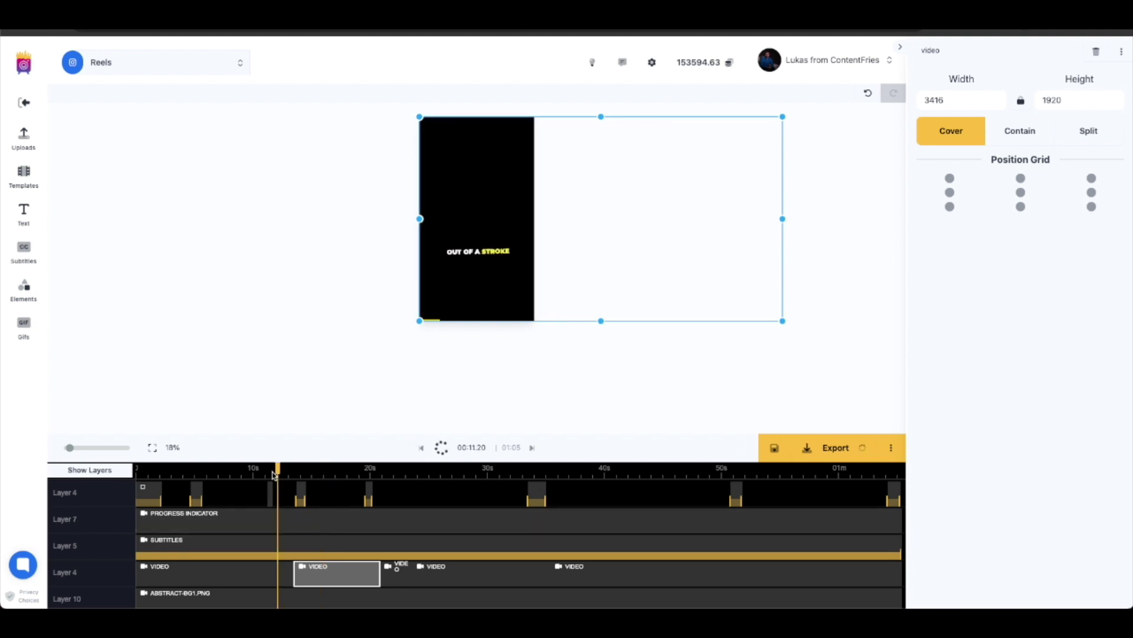
pyautogui.click(232, 474)
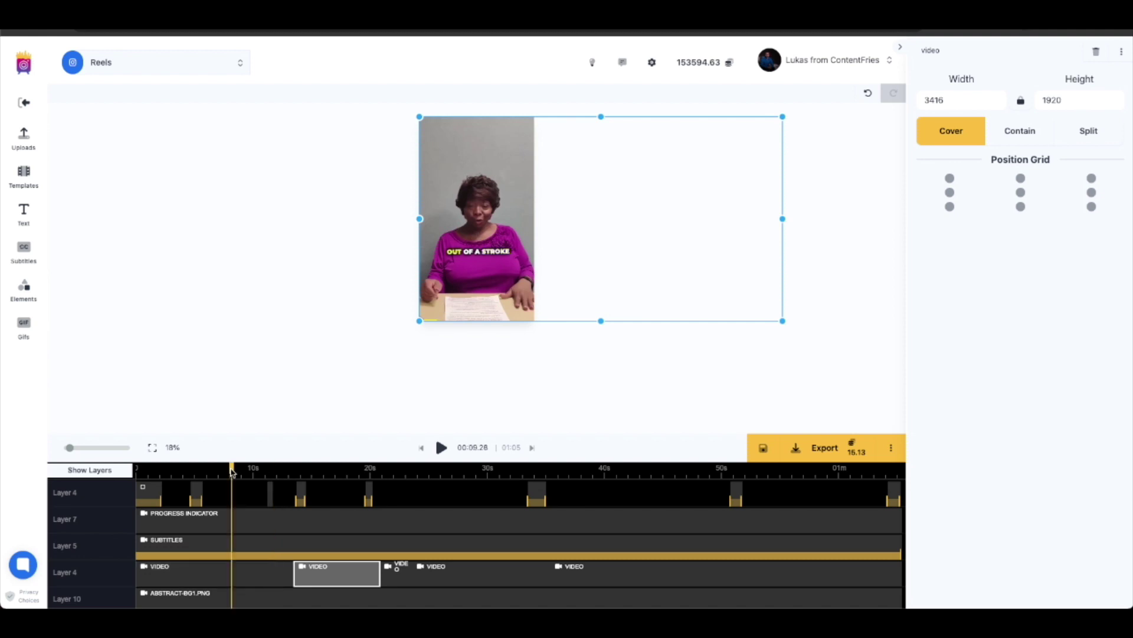
pyautogui.click(192, 576)
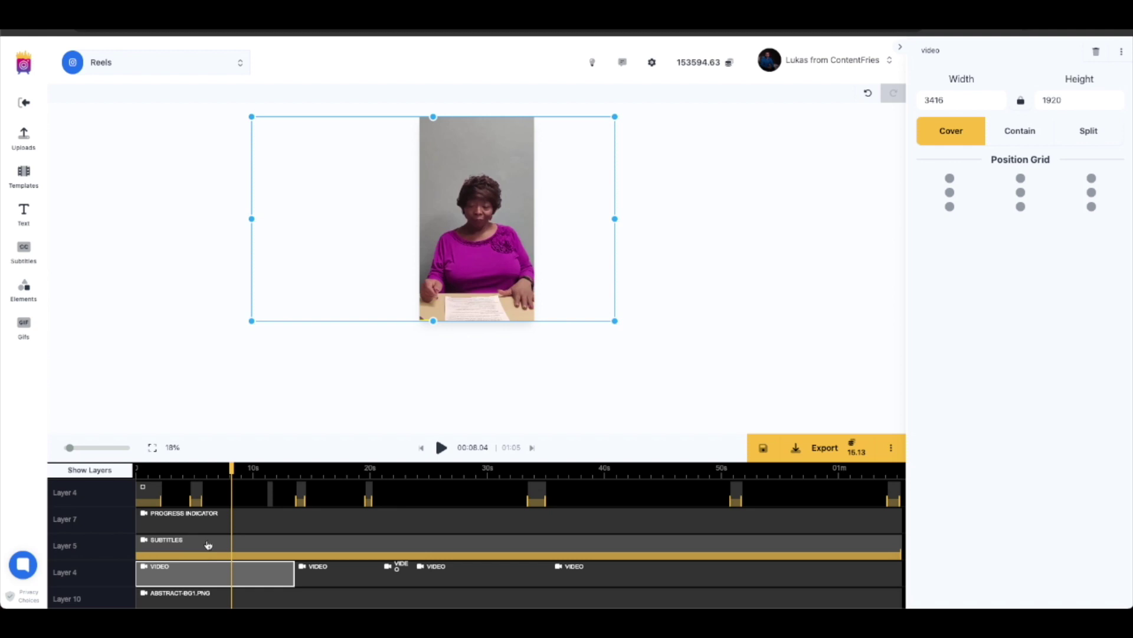
pyautogui.click(225, 575)
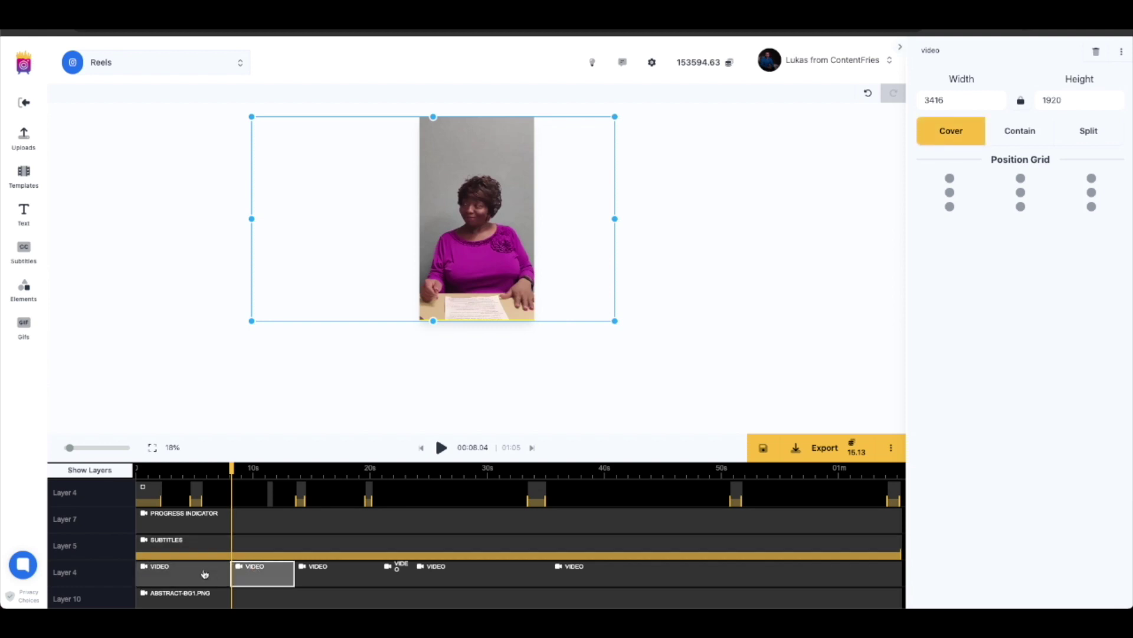
# Enlarge the segment after the split into a close-up and recentre it on the woman in purple
pyautogui.click(263, 574)
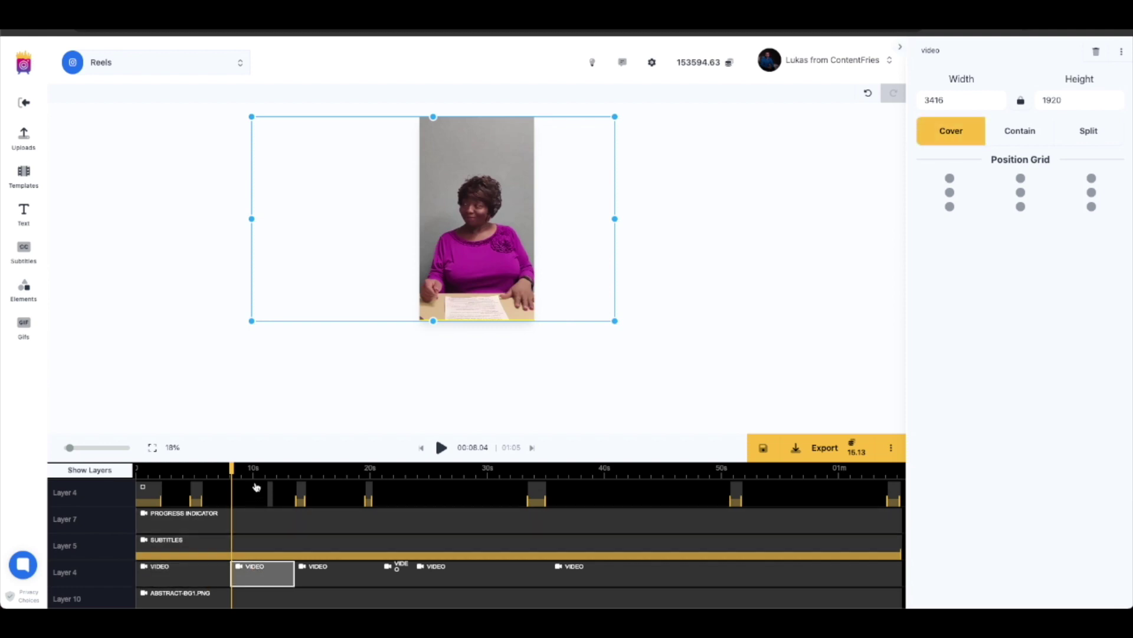
pyautogui.click(251, 472)
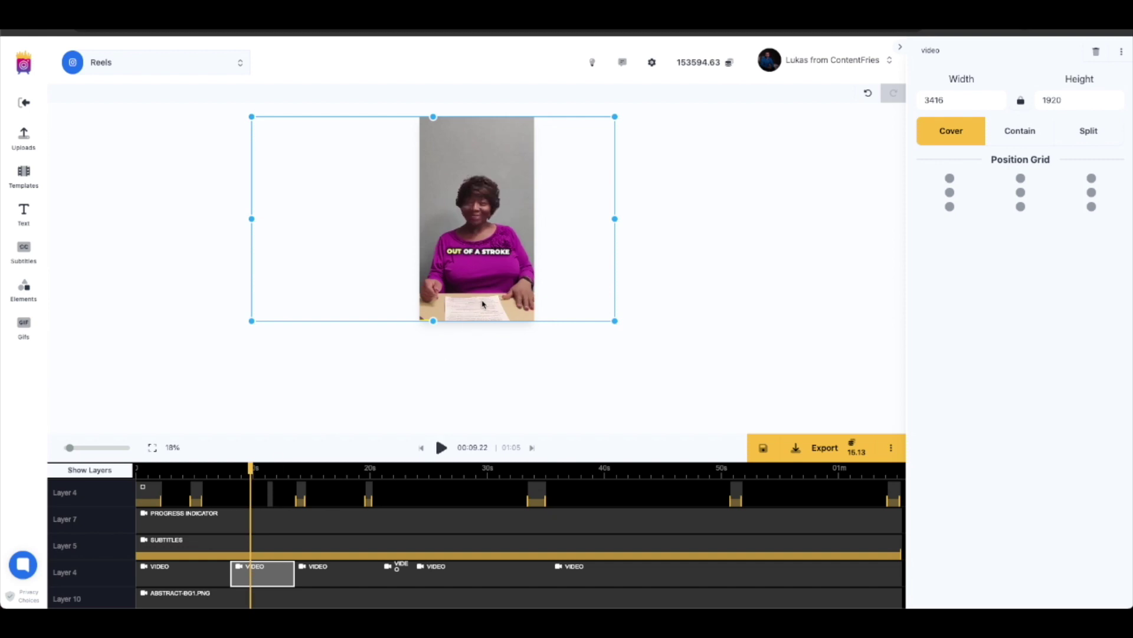
pyautogui.moveTo(484, 305); pyautogui.dragTo(477, 304)
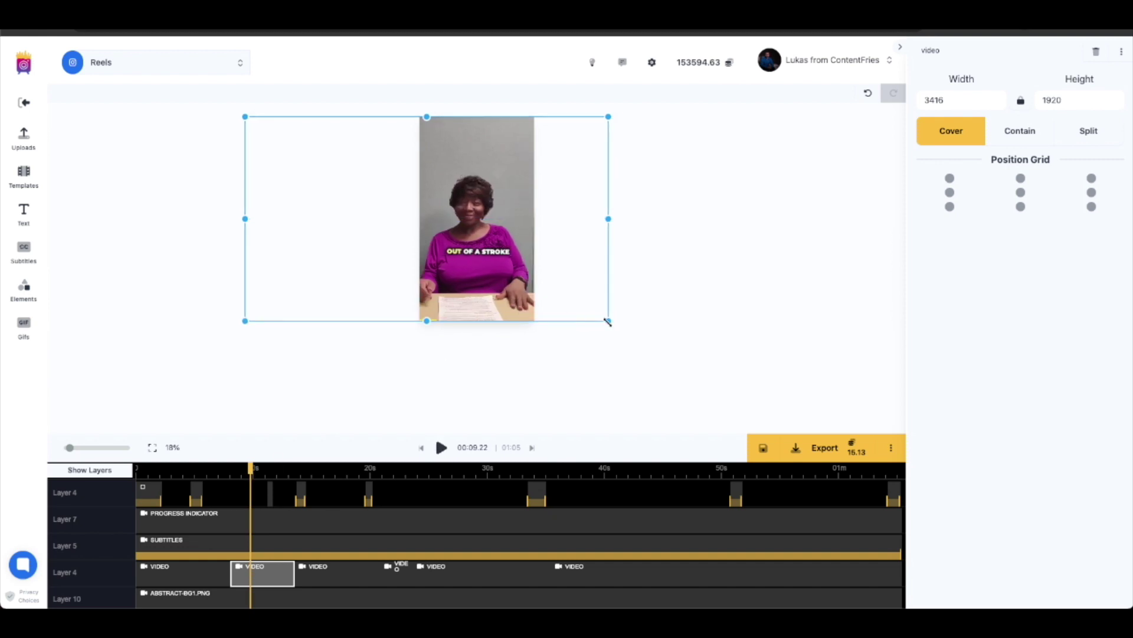
pyautogui.moveTo(608, 322); pyautogui.dragTo(662, 349)
pyautogui.moveTo(508, 304); pyautogui.dragTo(484, 302)
pyautogui.moveTo(634, 345); pyautogui.dragTo(723, 424)
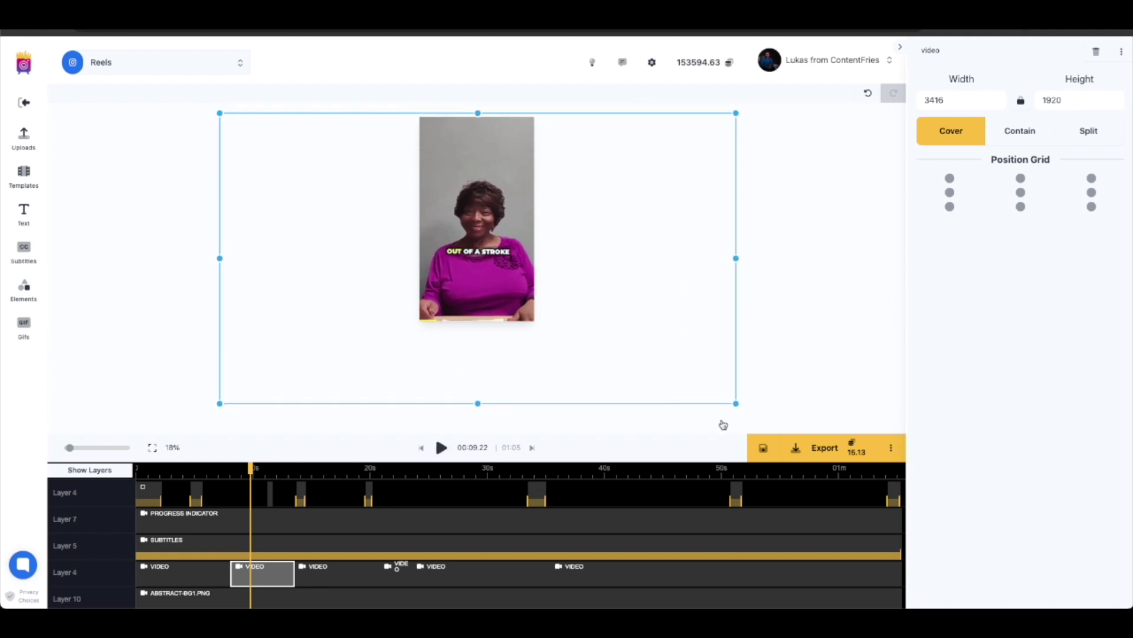
pyautogui.moveTo(508, 303); pyautogui.dragTo(478, 295)
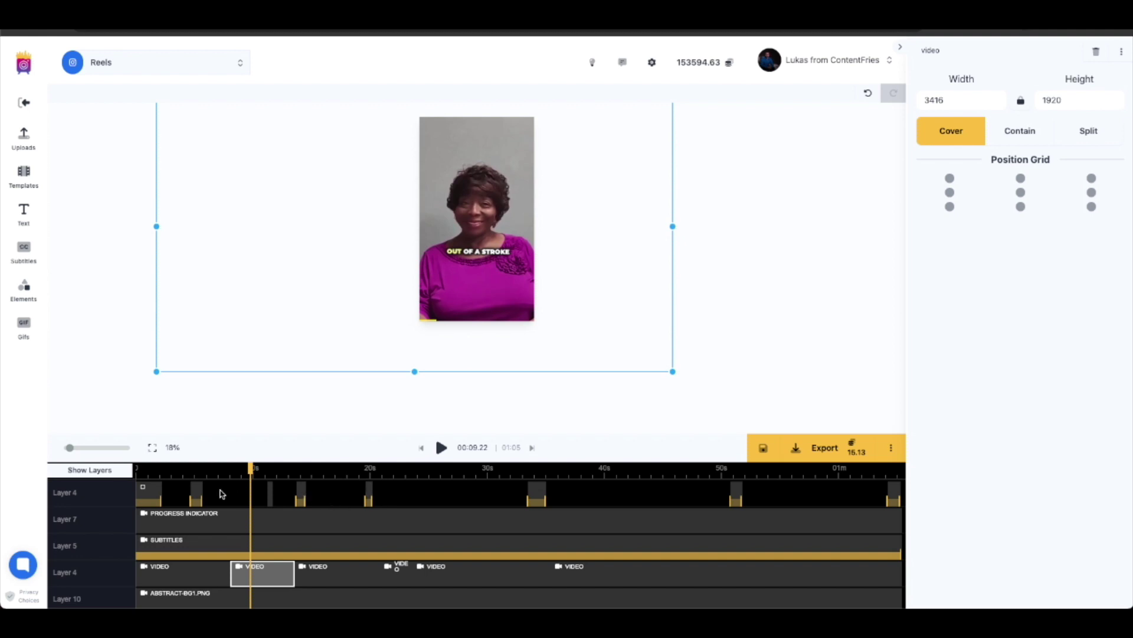
# Play the transition into the enlarged segment, starting from about 7 seconds
pyautogui.click(216, 470)
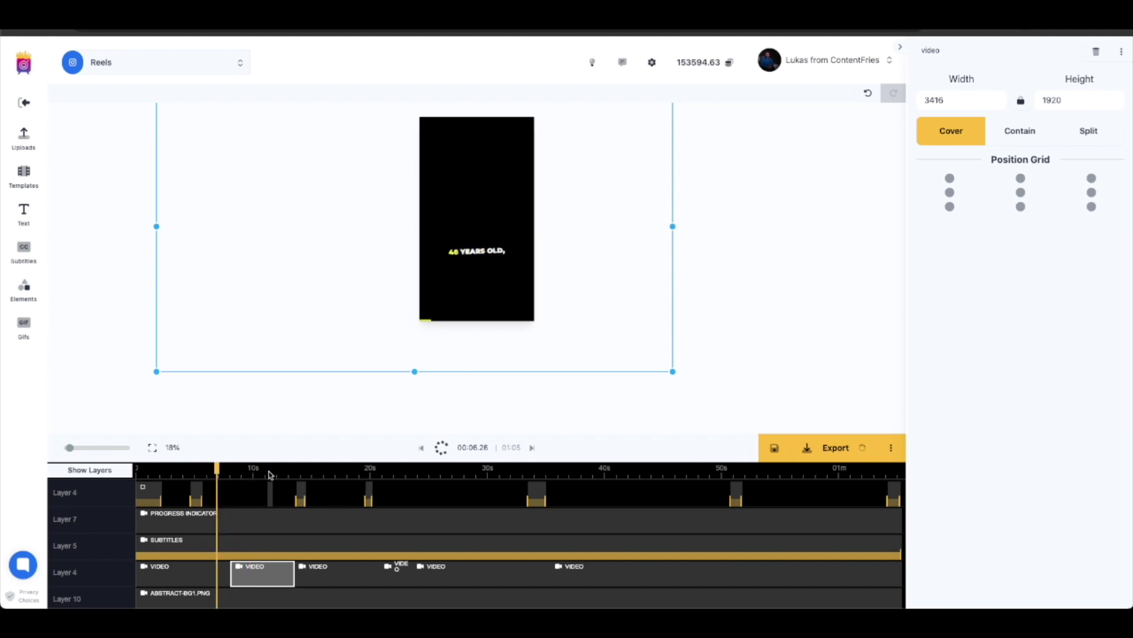
pyautogui.click(441, 448)
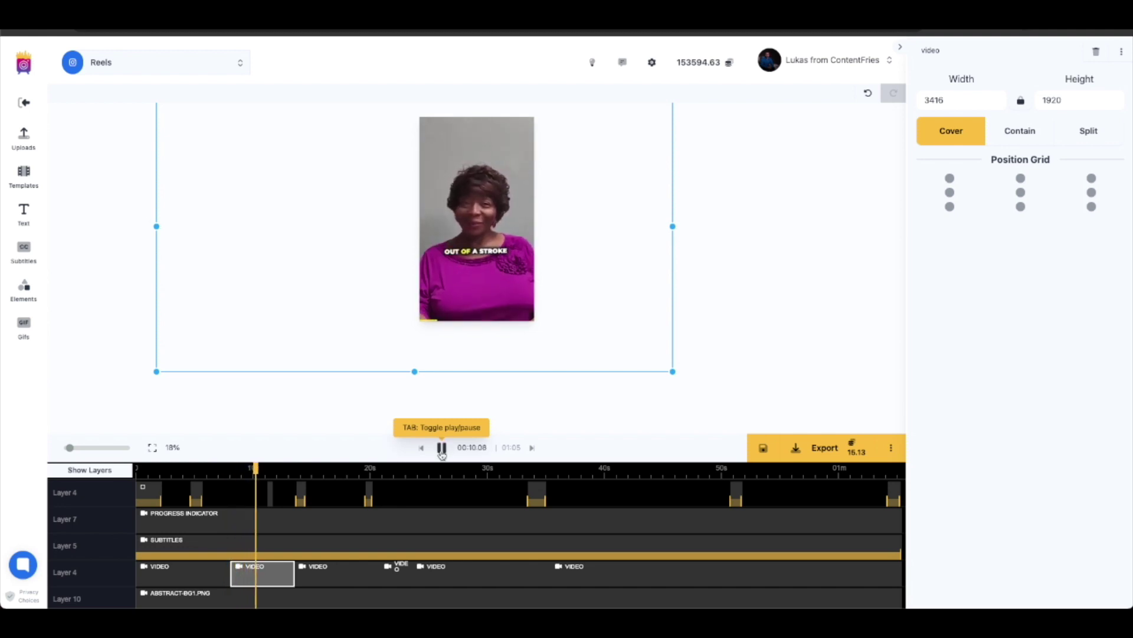
pyautogui.click(441, 449)
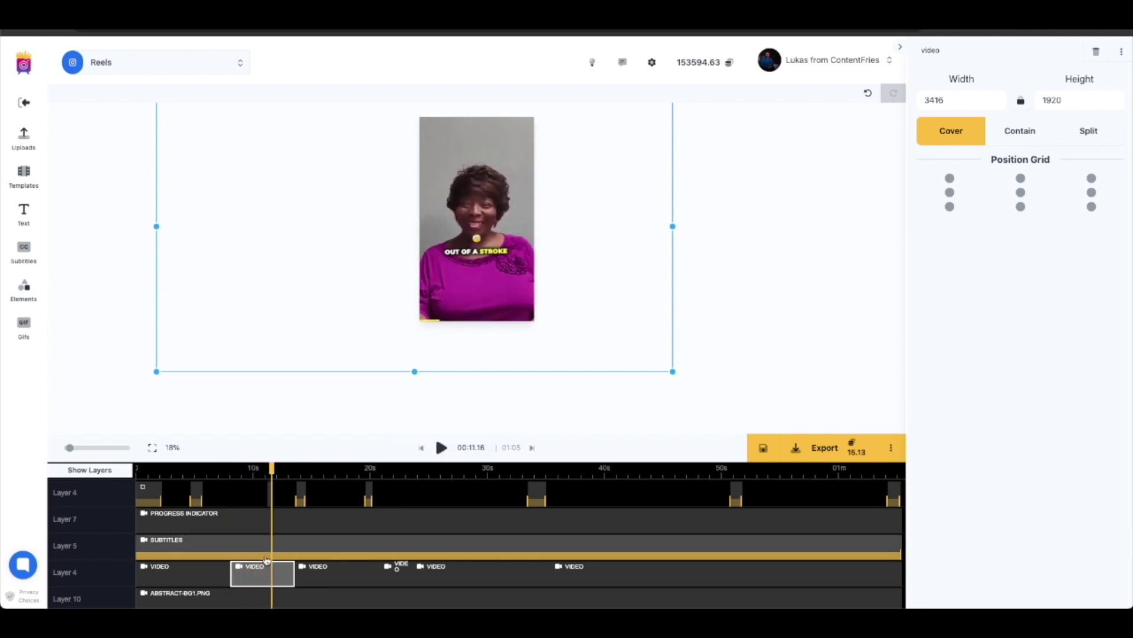
# Check the framing of the following video clips at several points between about 14 and 30 seconds
pyautogui.click(320, 470)
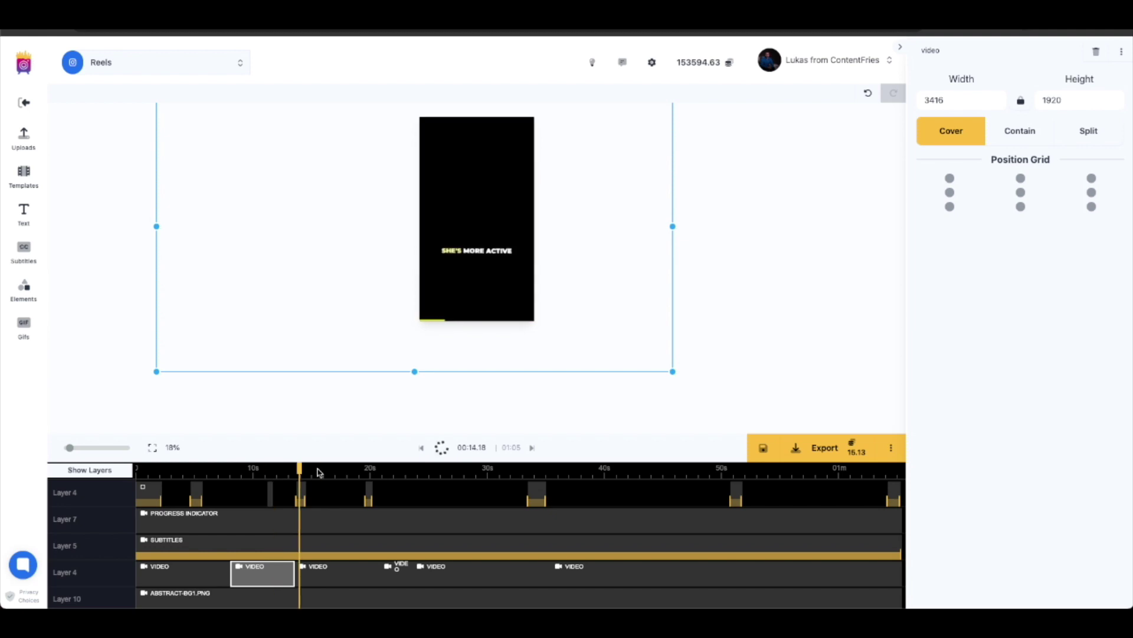
pyautogui.click(368, 471)
pyautogui.click(417, 472)
pyautogui.click(488, 473)
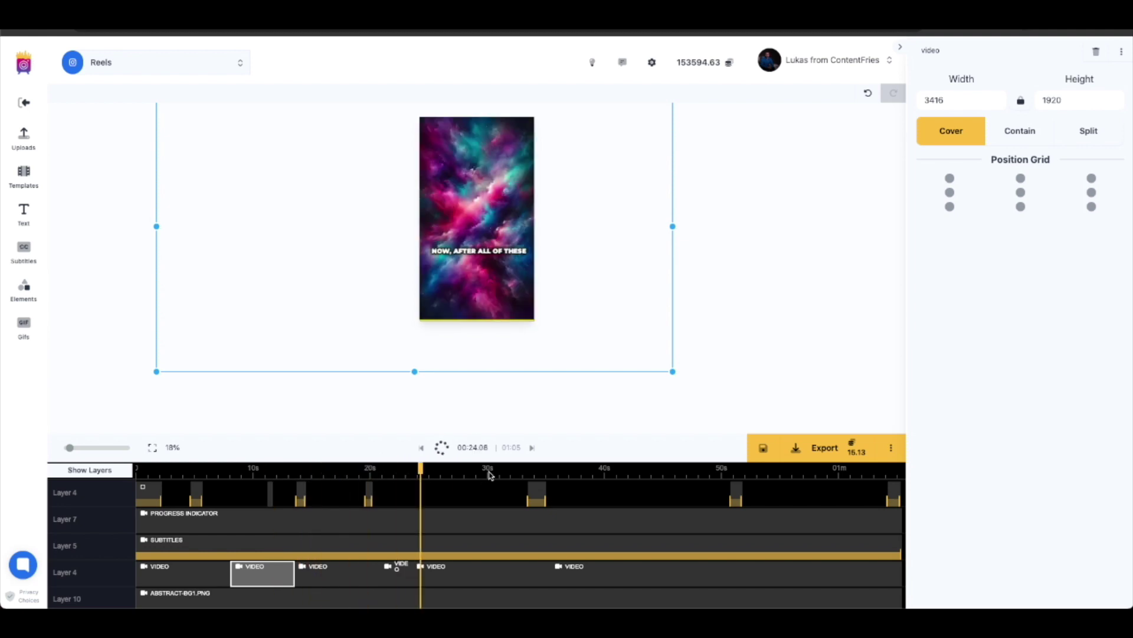